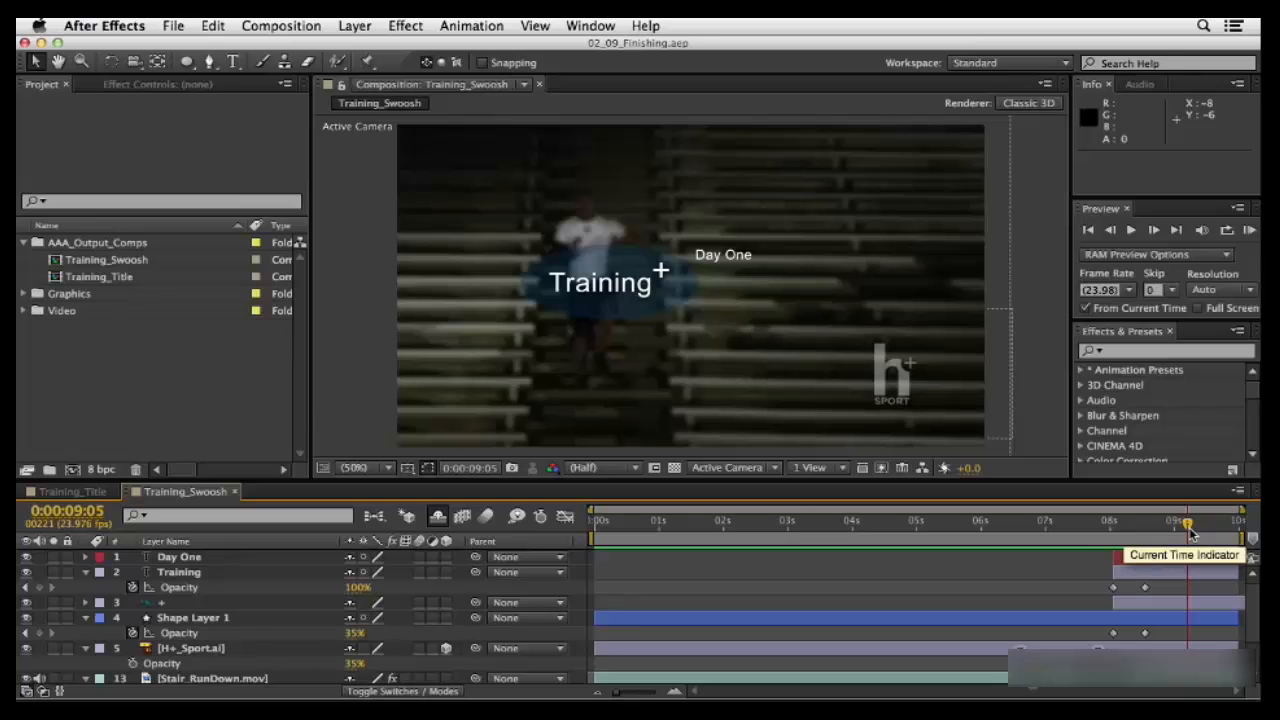
Step: Scrub through the Training_Swoosh timeline and look over its graphics, titles and layer stack
{"action": "left_click_drag", "start_coordinate": [1188, 524], "coordinate": [1192, 567]}
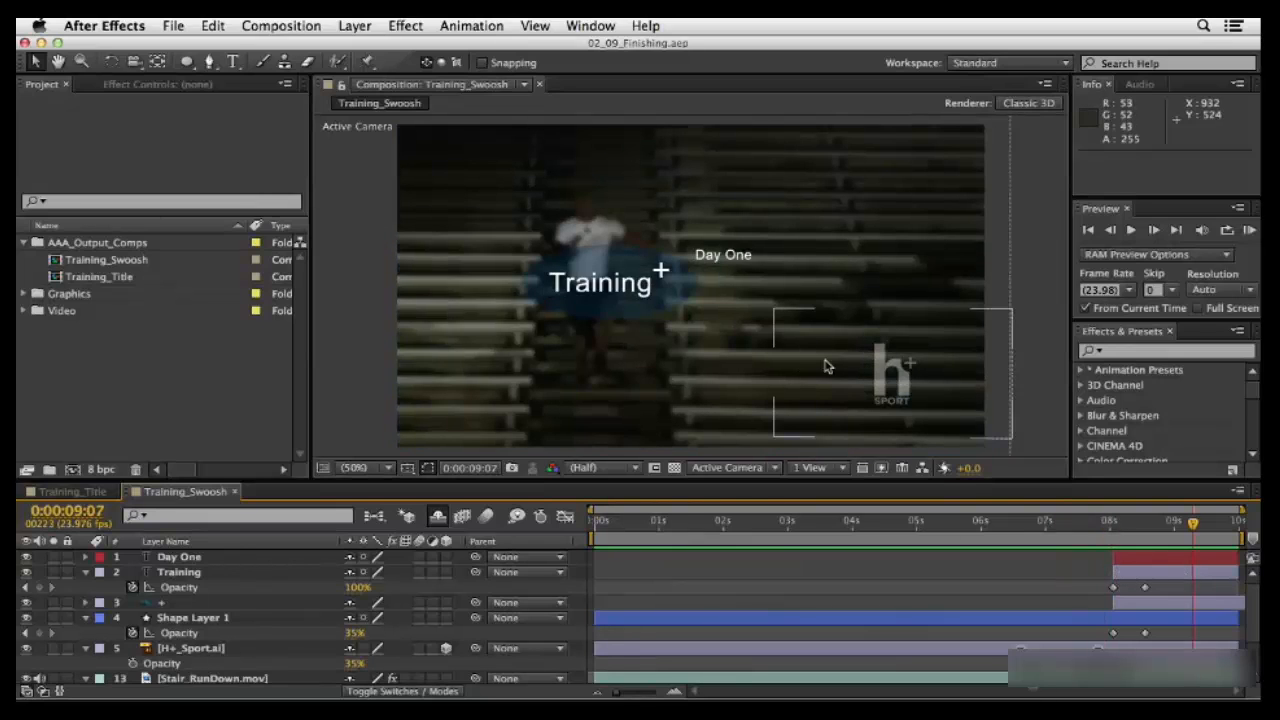
{"action": "left_click_drag", "start_coordinate": [1193, 527], "coordinate": [1237, 523]}
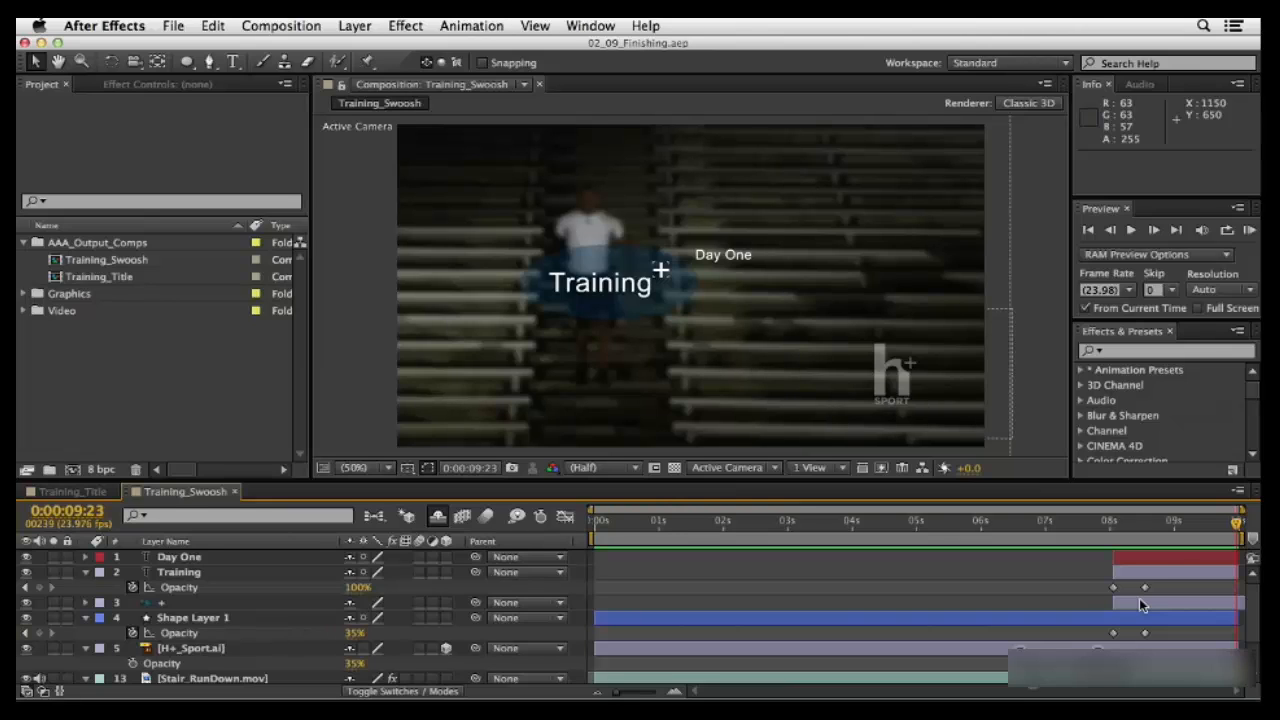
{"action": "left_click_drag", "start_coordinate": [1236, 524], "coordinate": [817, 561]}
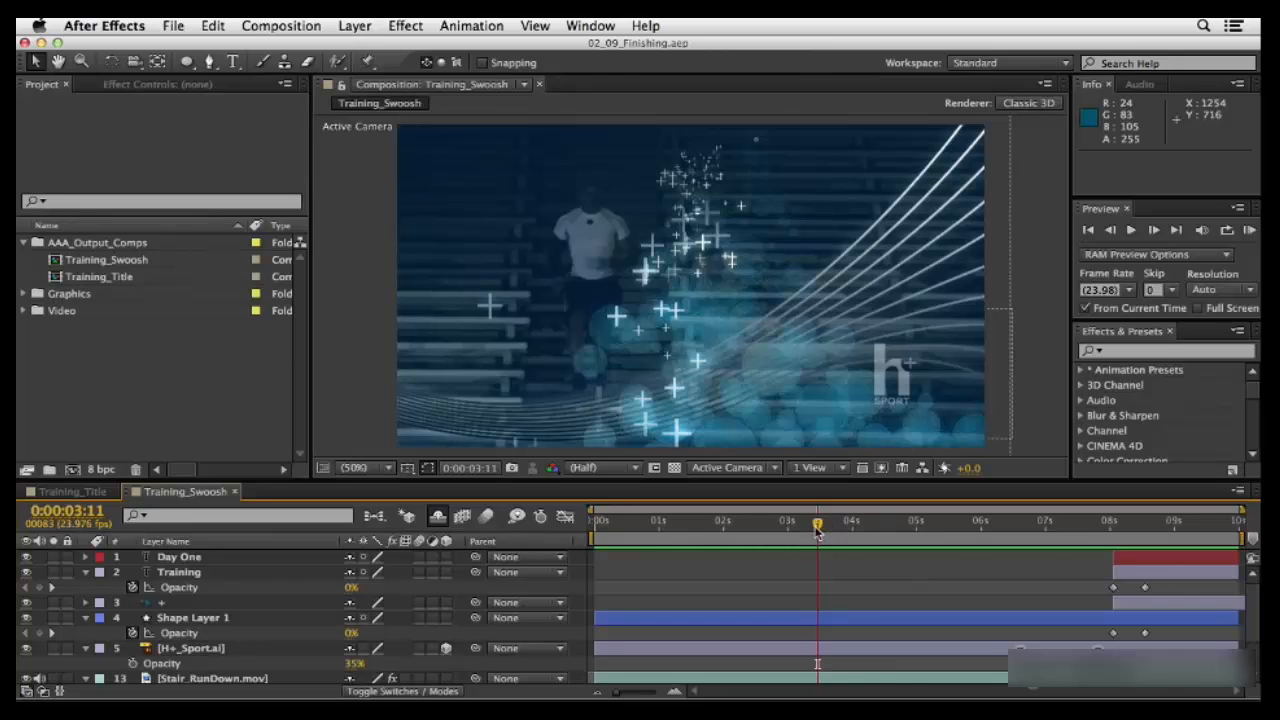
{"action": "left_click_drag", "start_coordinate": [815, 526], "coordinate": [857, 545]}
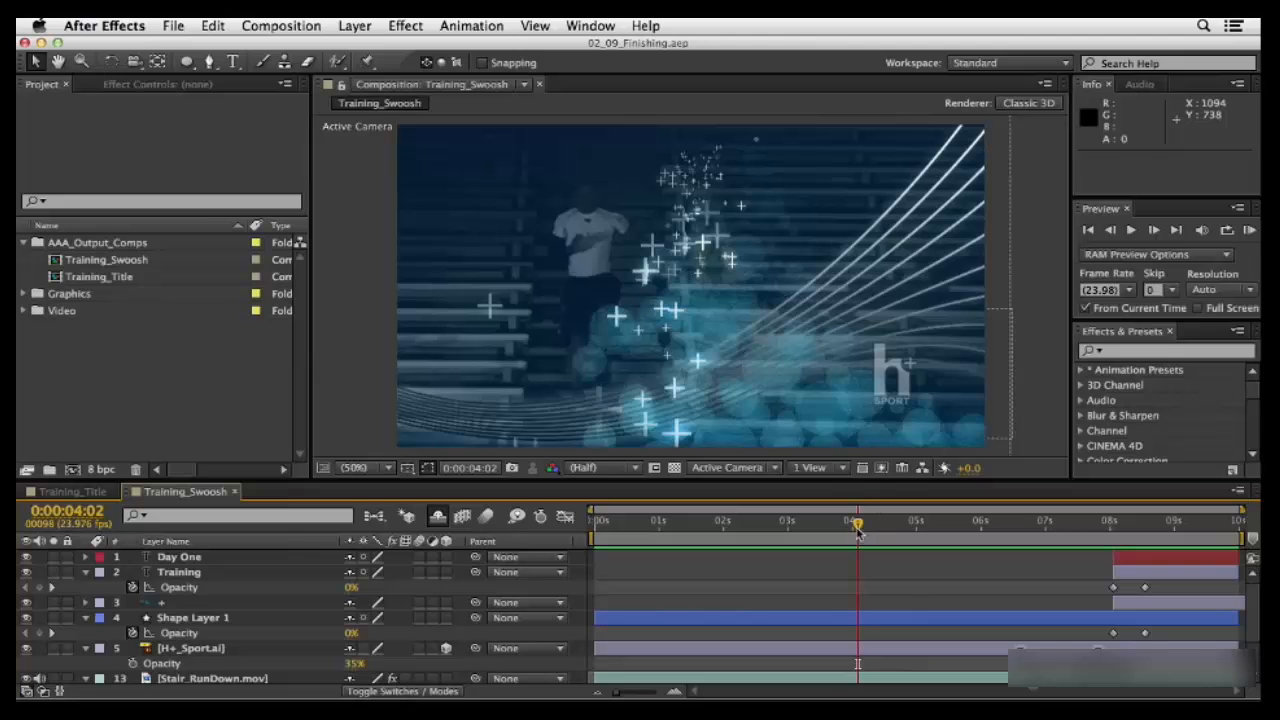
{"action": "left_click_drag", "start_coordinate": [857, 530], "coordinate": [753, 560]}
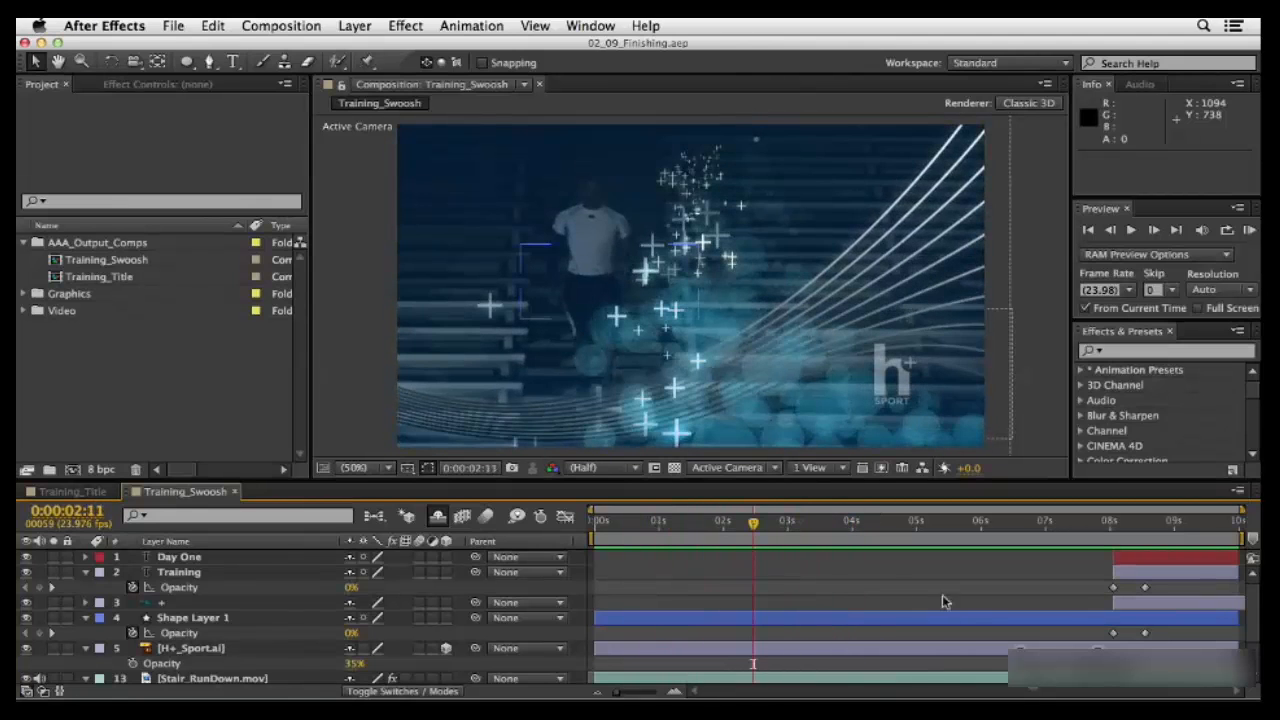
{"action": "scroll", "coordinate": [890, 582], "scroll_direction": "down", "scroll_amount": 3}
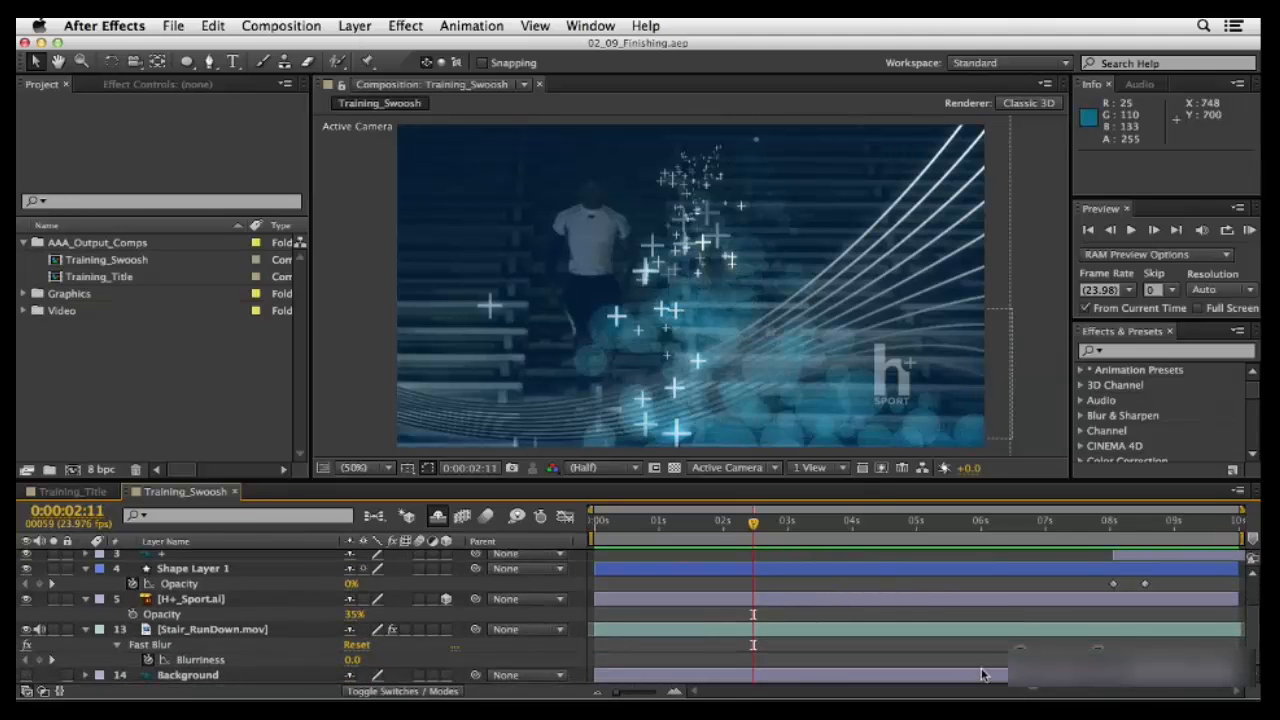
{"action": "left_click", "coordinate": [938, 598]}
{"action": "left_click", "coordinate": [928, 590]}
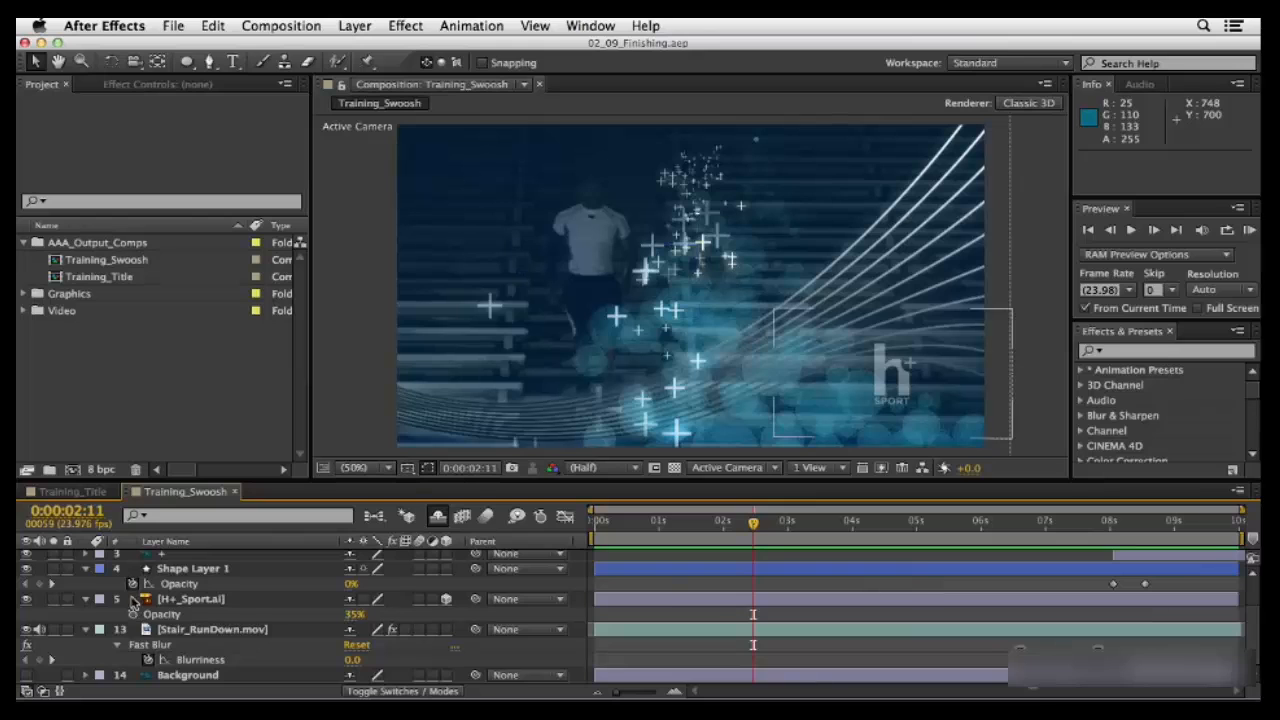
{"action": "scroll", "coordinate": [183, 605], "scroll_direction": "up", "scroll_amount": 2}
{"action": "scroll", "coordinate": [183, 605], "scroll_direction": "down", "scroll_amount": 2}
{"action": "left_click", "coordinate": [181, 600]}
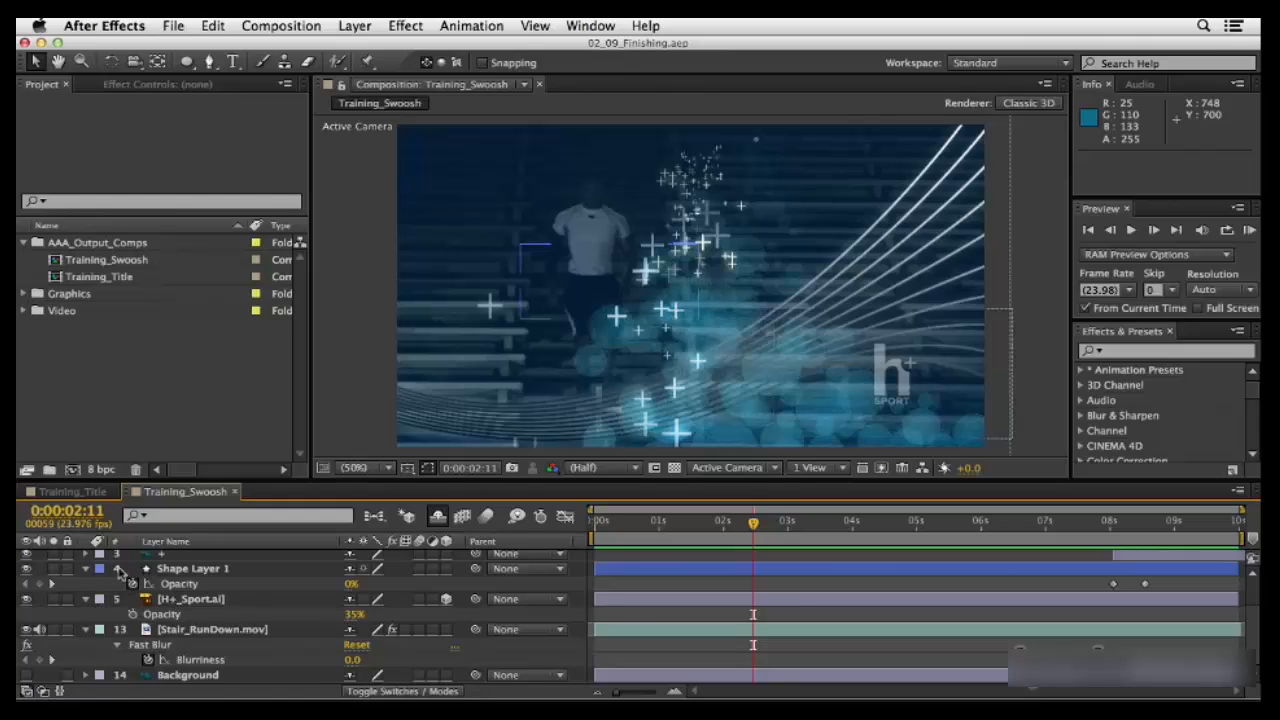
{"action": "left_click", "coordinate": [116, 636]}
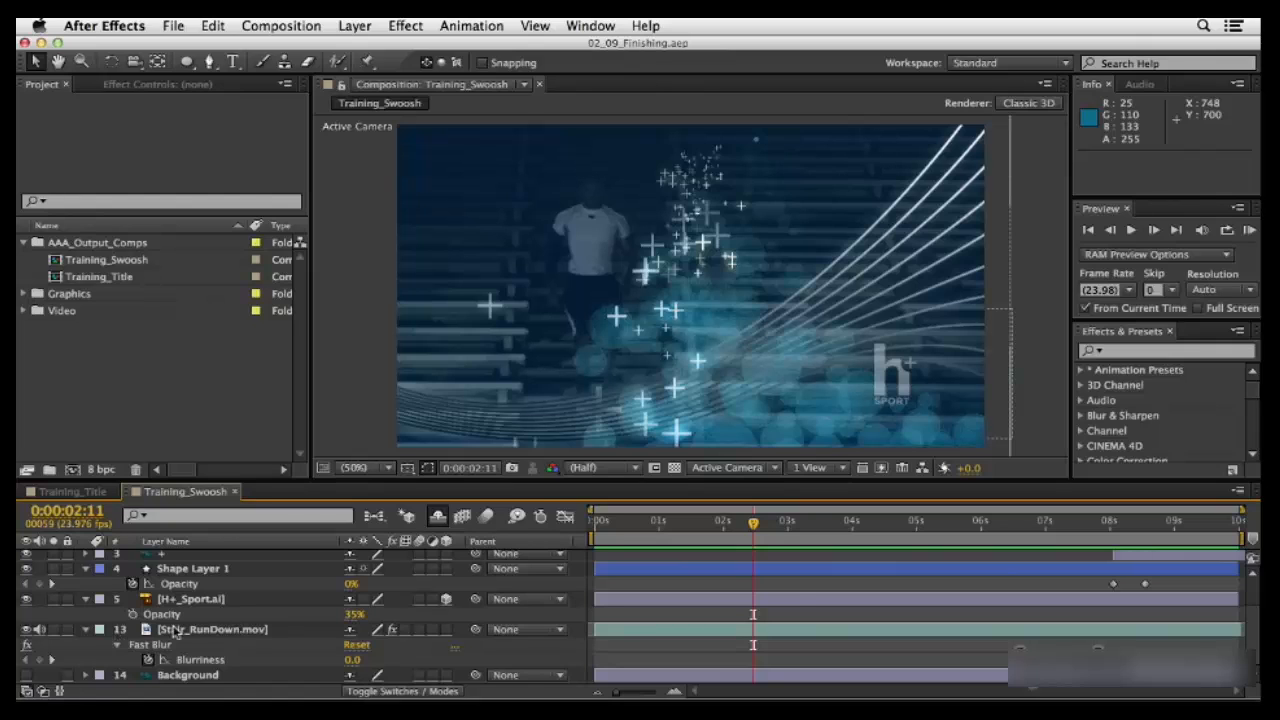
Step: Reveal the shy layers in the Training_Swoosh timeline, down to the Blue Treatment layer
{"action": "left_click", "coordinate": [438, 516]}
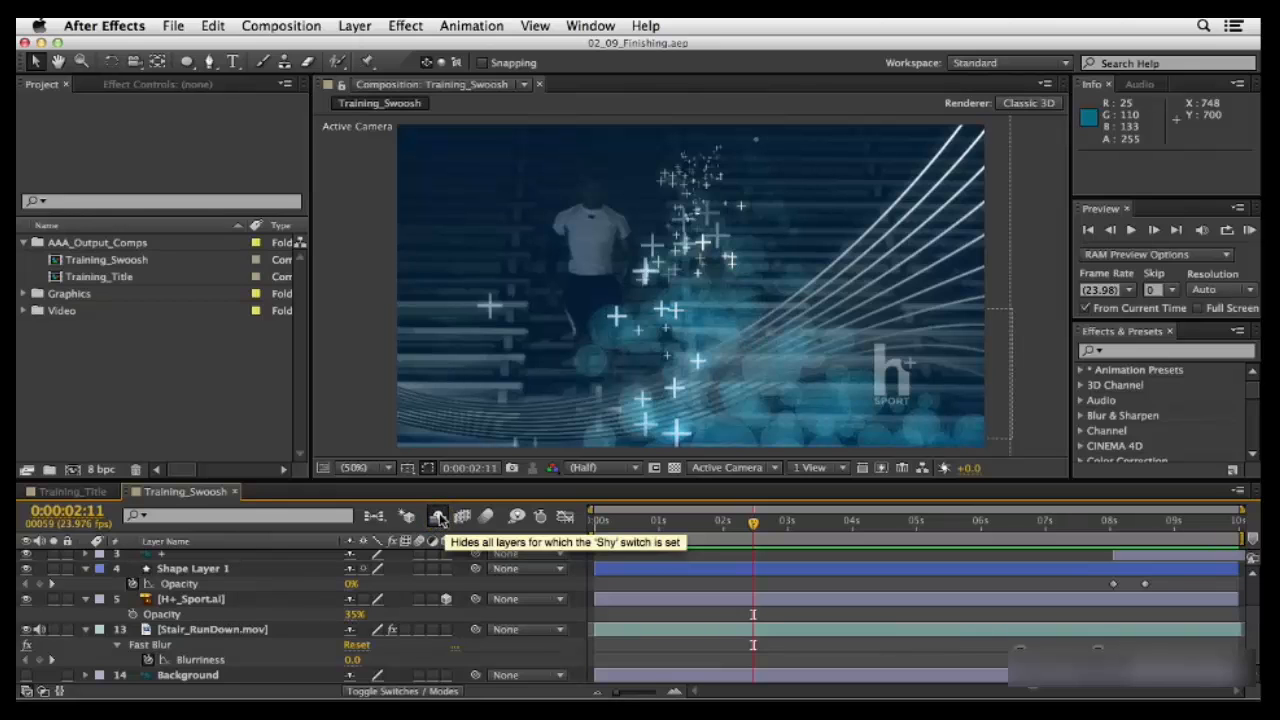
{"action": "left_click", "coordinate": [438, 516]}
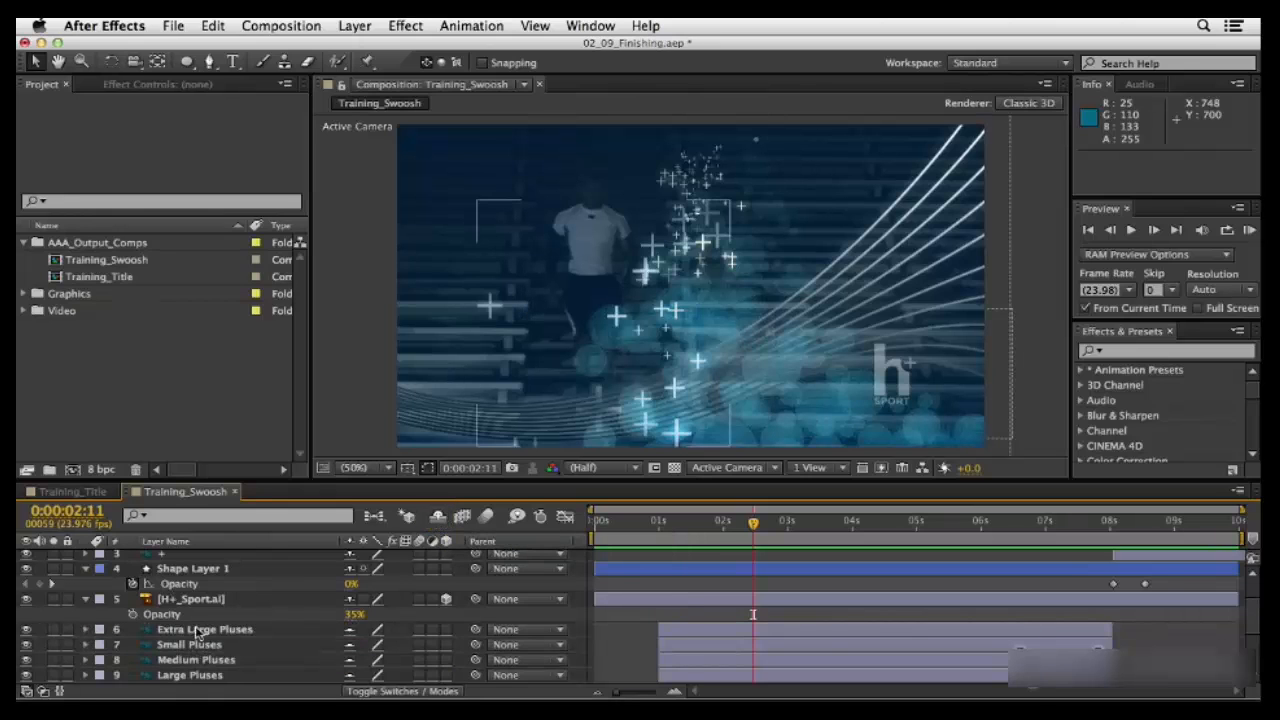
{"action": "scroll", "coordinate": [198, 634], "scroll_direction": "down", "scroll_amount": 3}
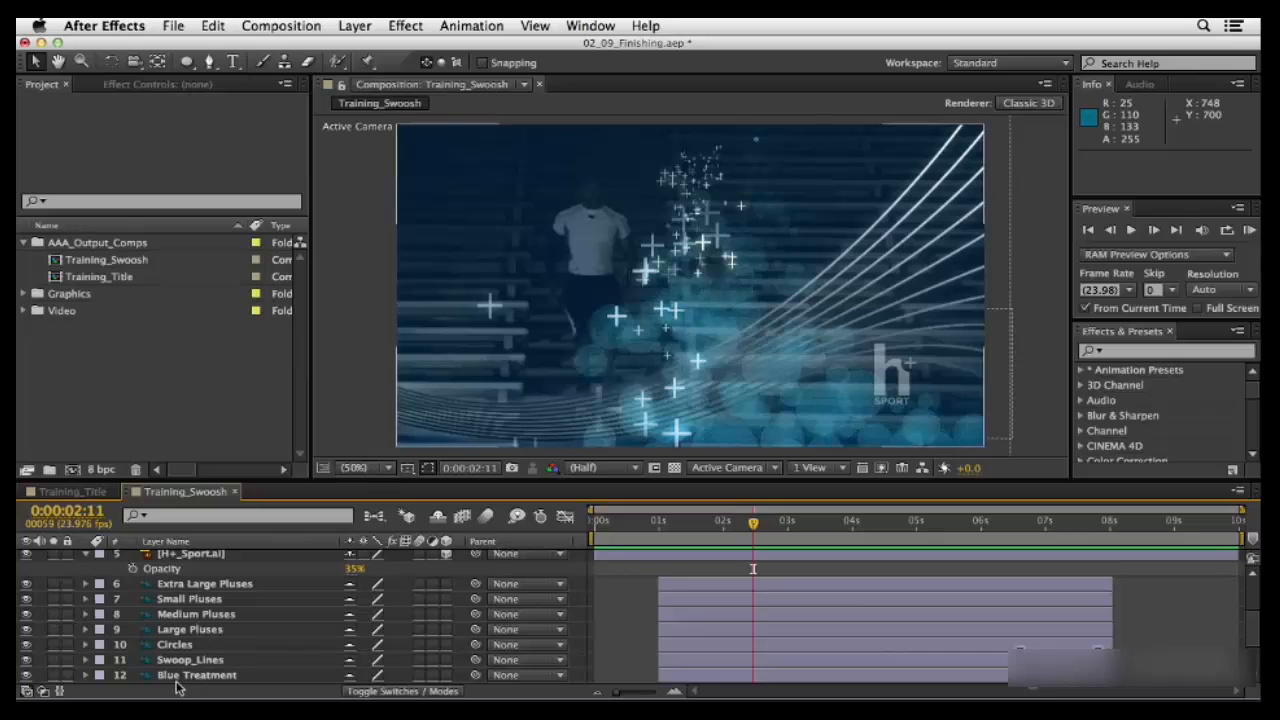
{"action": "left_click", "coordinate": [178, 676]}
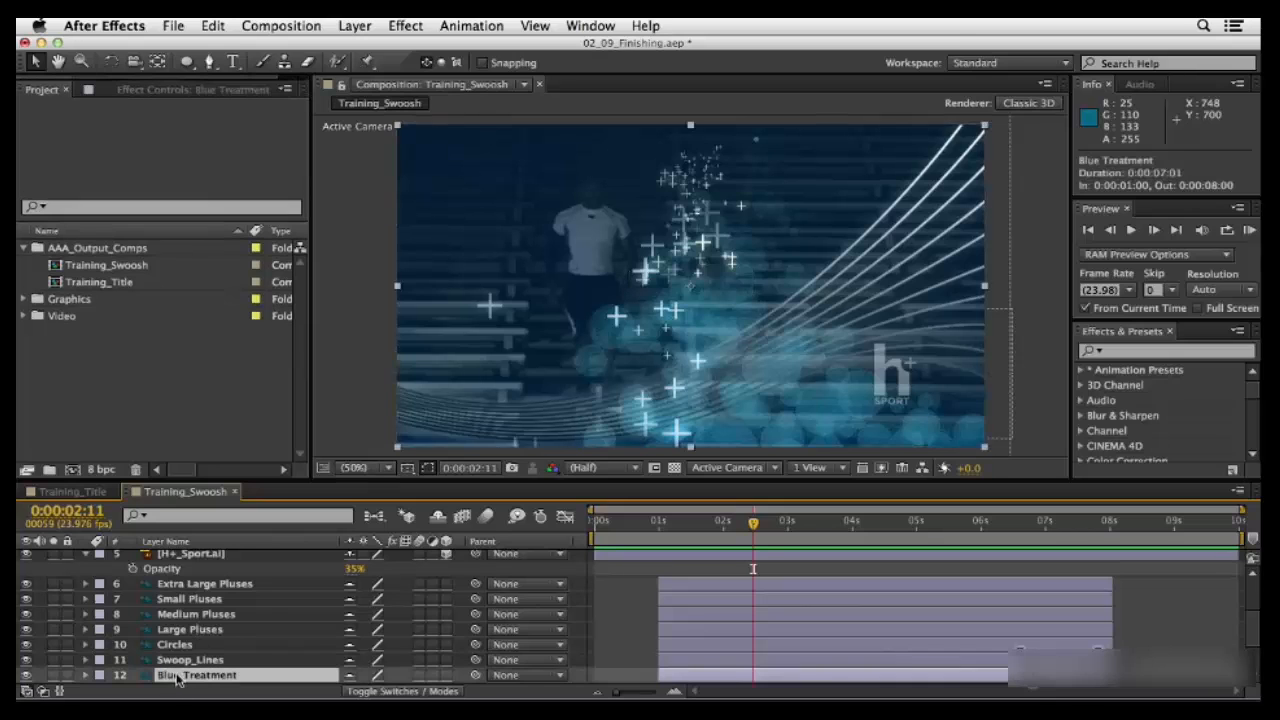
Step: Shift the first two Opacity keyframes of the Extra Large Pluses layer together so the fade-in starts at 0:00:02:23
{"action": "left_click", "coordinate": [190, 586]}
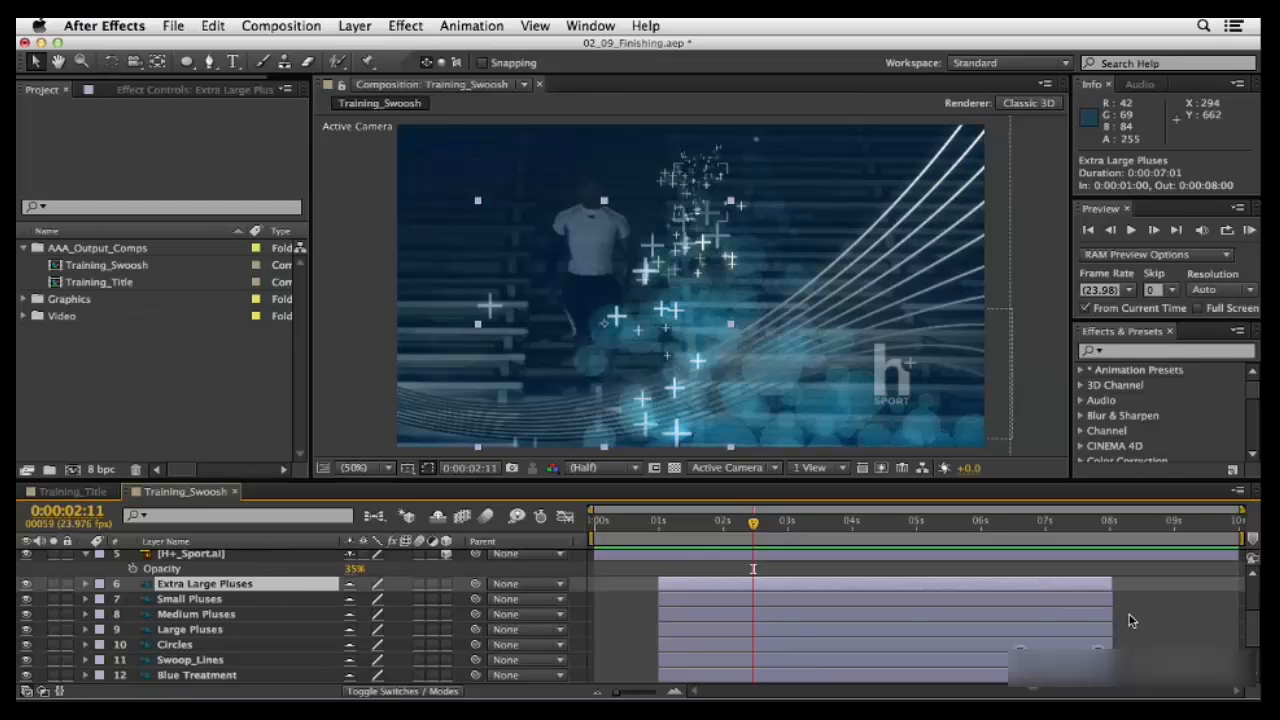
{"action": "key", "text": "u"}
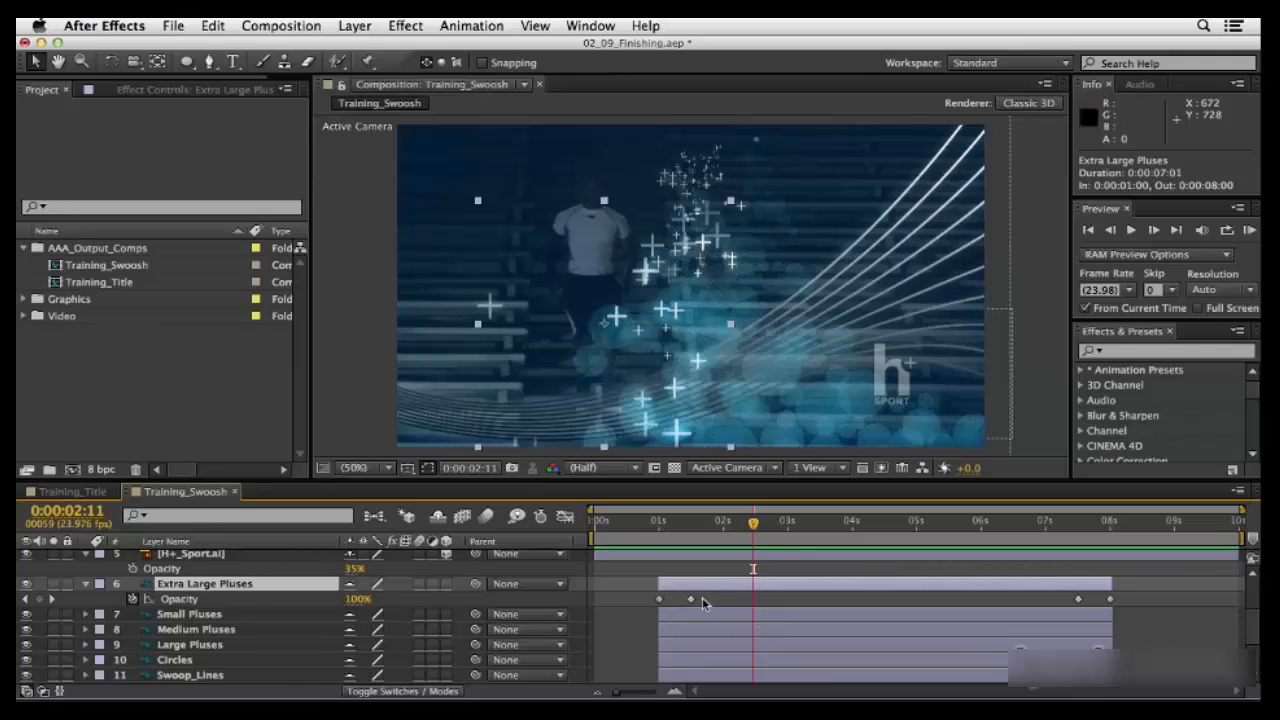
{"action": "left_click_drag", "start_coordinate": [702, 595], "coordinate": [646, 620]}
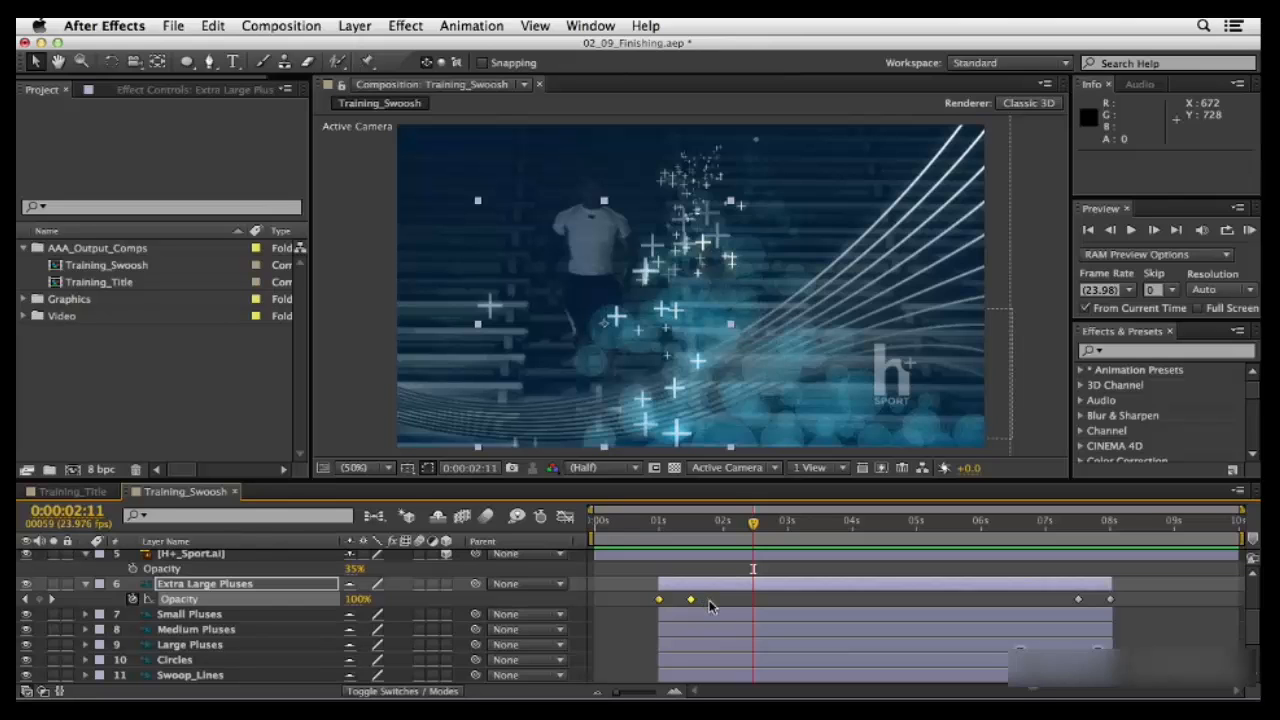
{"action": "mouse_move", "coordinate": [663, 603]}
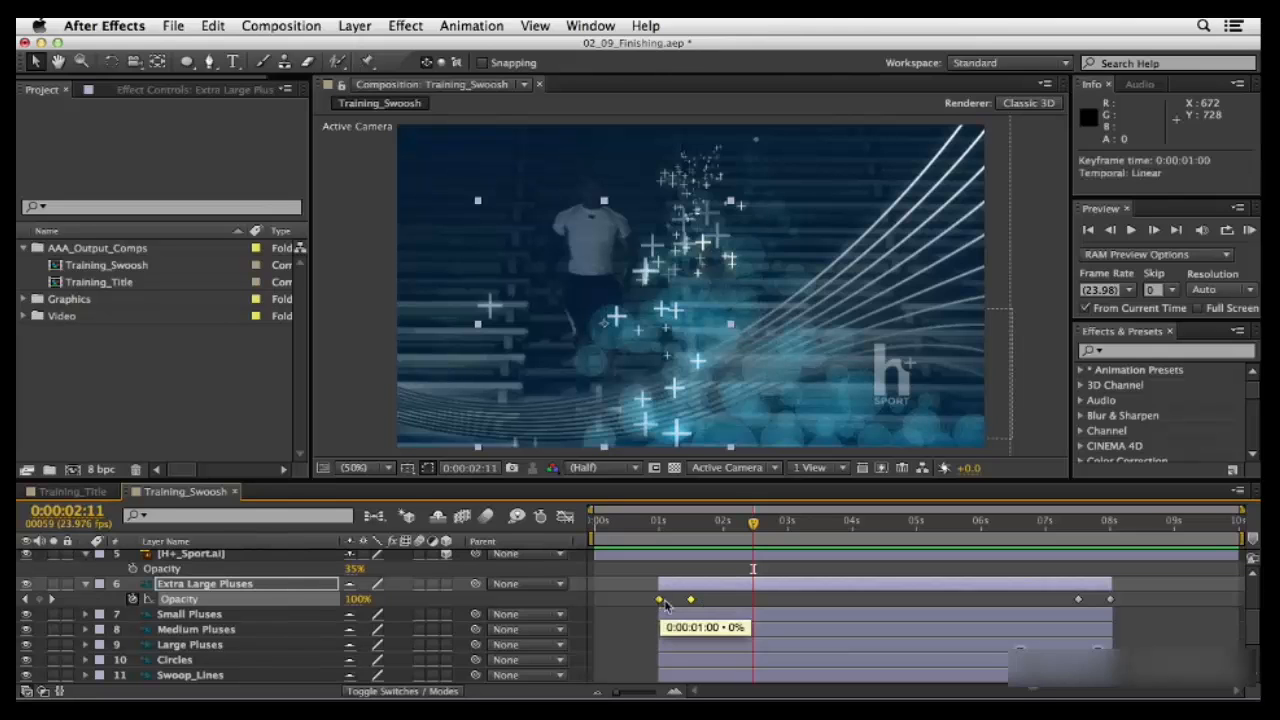
{"action": "left_click_drag", "start_coordinate": [663, 603], "coordinate": [785, 600]}
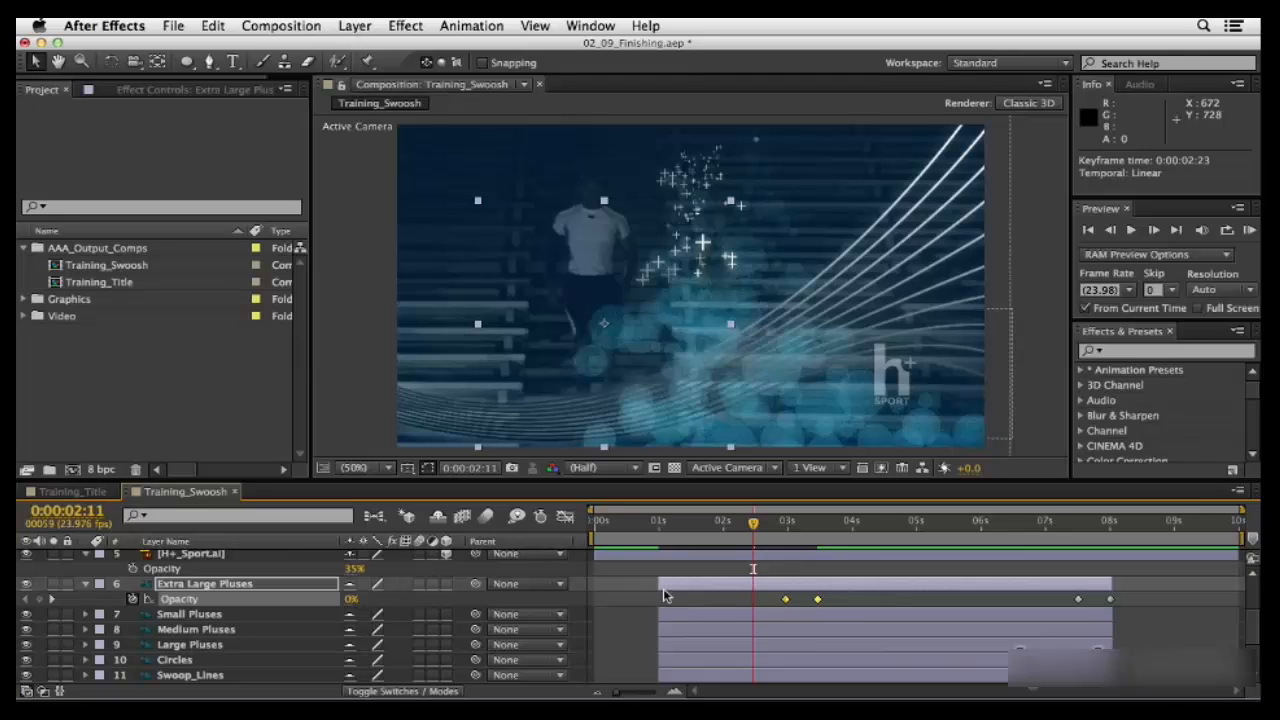
Step: Trim the Extra Large Pluses layer's in point to its first Opacity keyframe at 0:00:02:23
{"action": "left_click_drag", "start_coordinate": [658, 584], "coordinate": [772, 585]}
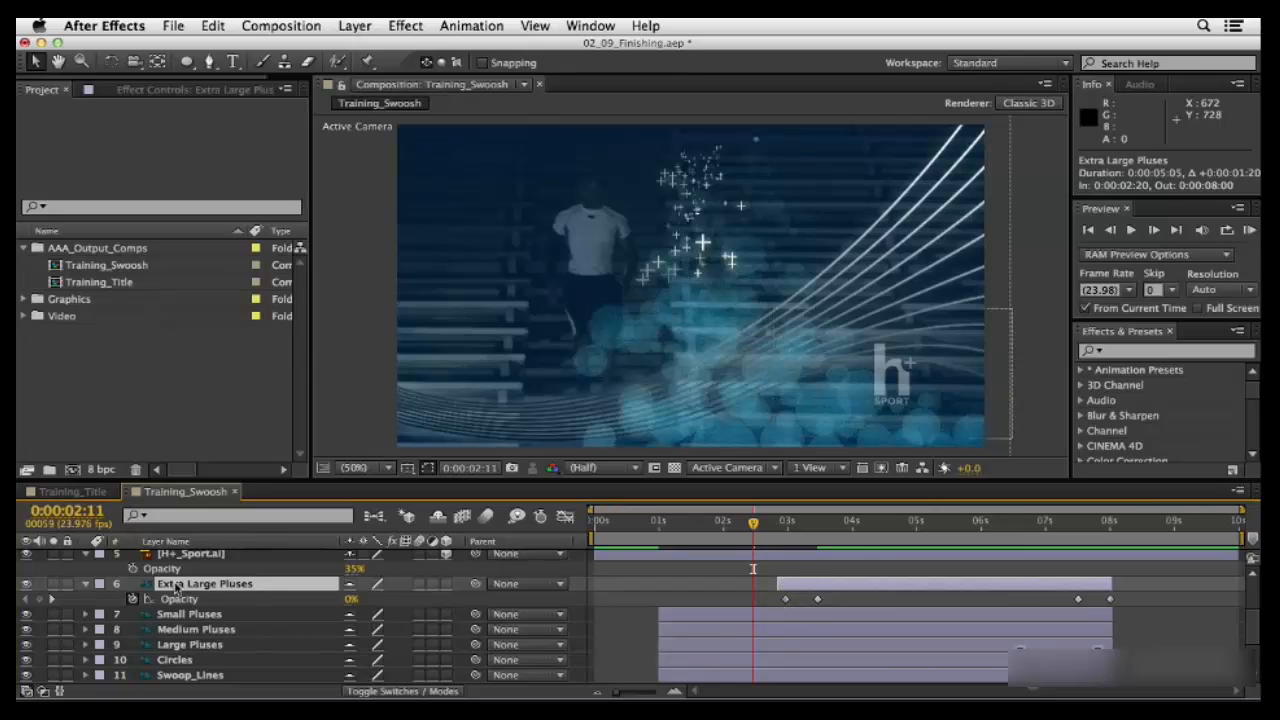
{"action": "left_click", "coordinate": [52, 600]}
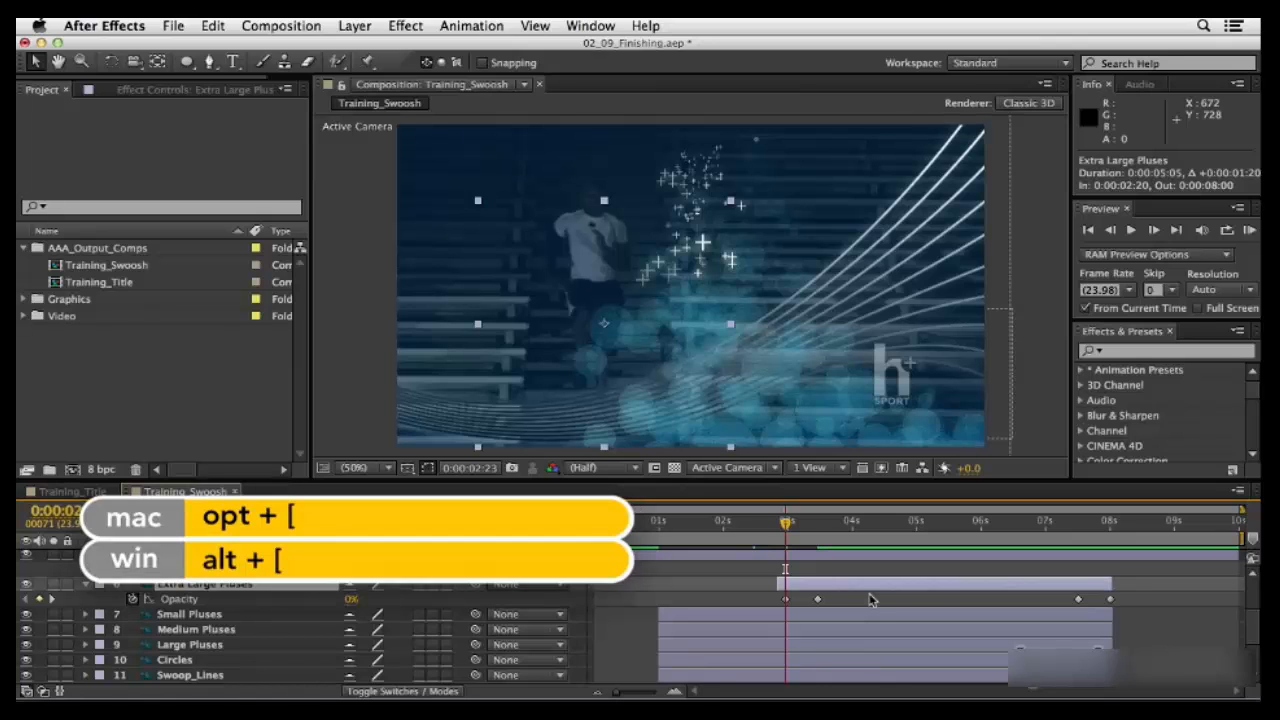
{"action": "key", "text": "alt+bracketleft"}
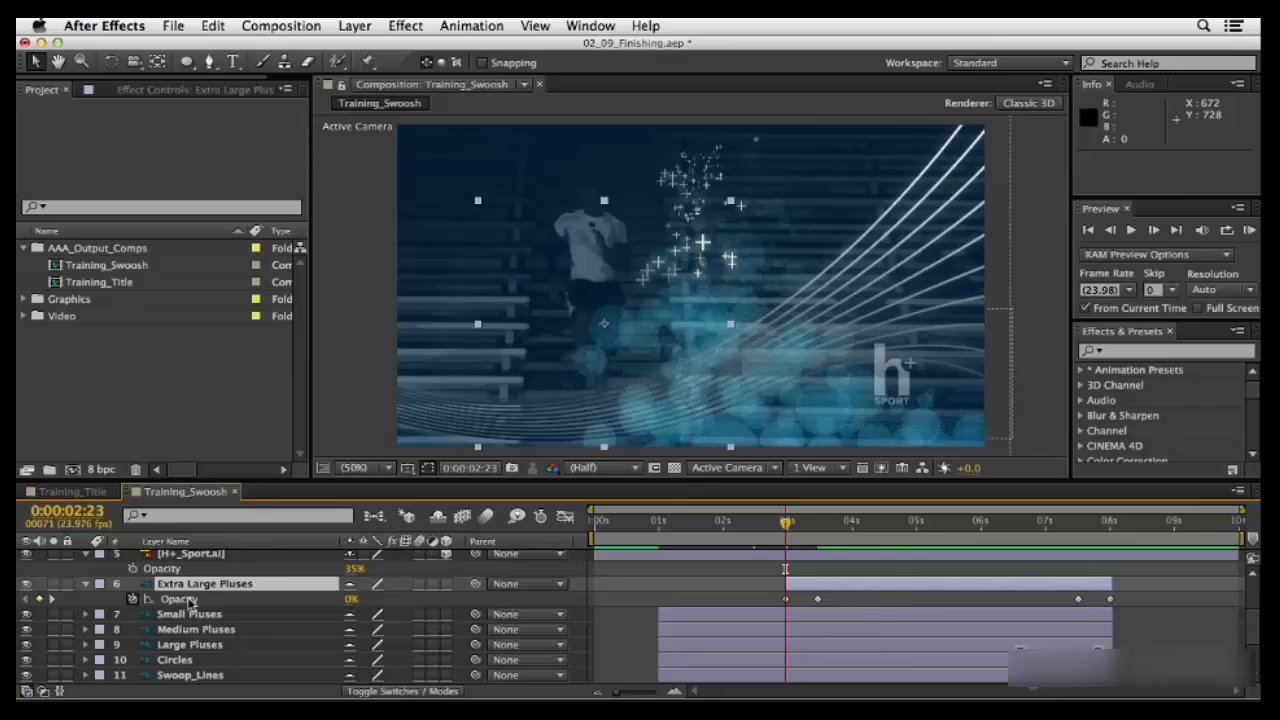
Step: Animate the Extra Large Pluses layer's Scale from 100% at 0:00:02:23 to 125% at the layer's out point, 0:00:08:00
{"action": "left_click", "coordinate": [86, 585]}
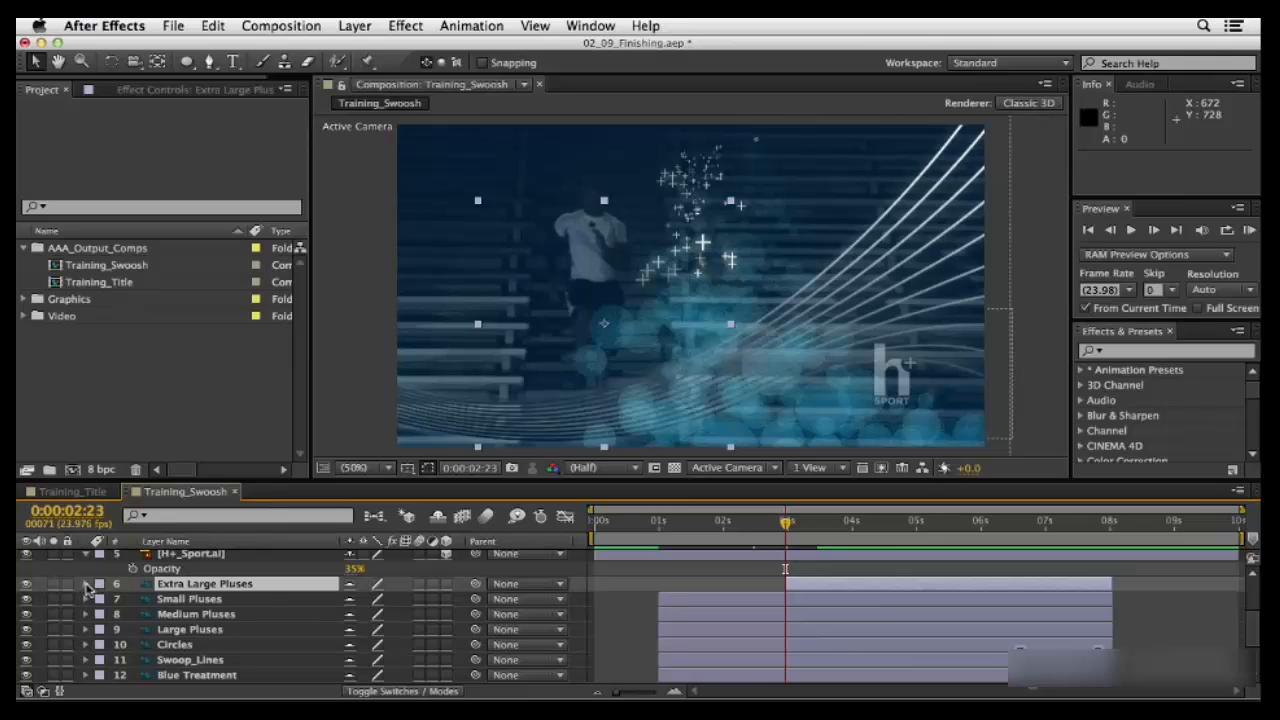
{"action": "left_click", "coordinate": [86, 586]}
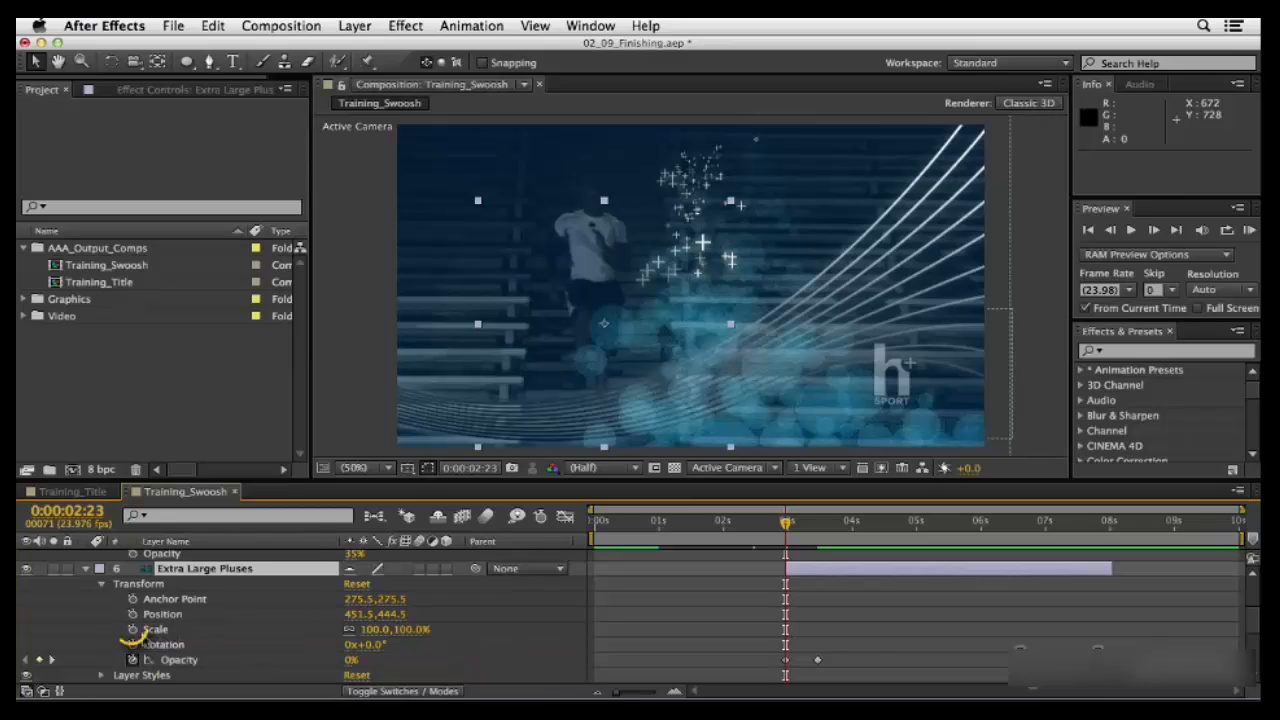
{"action": "left_click", "coordinate": [132, 629]}
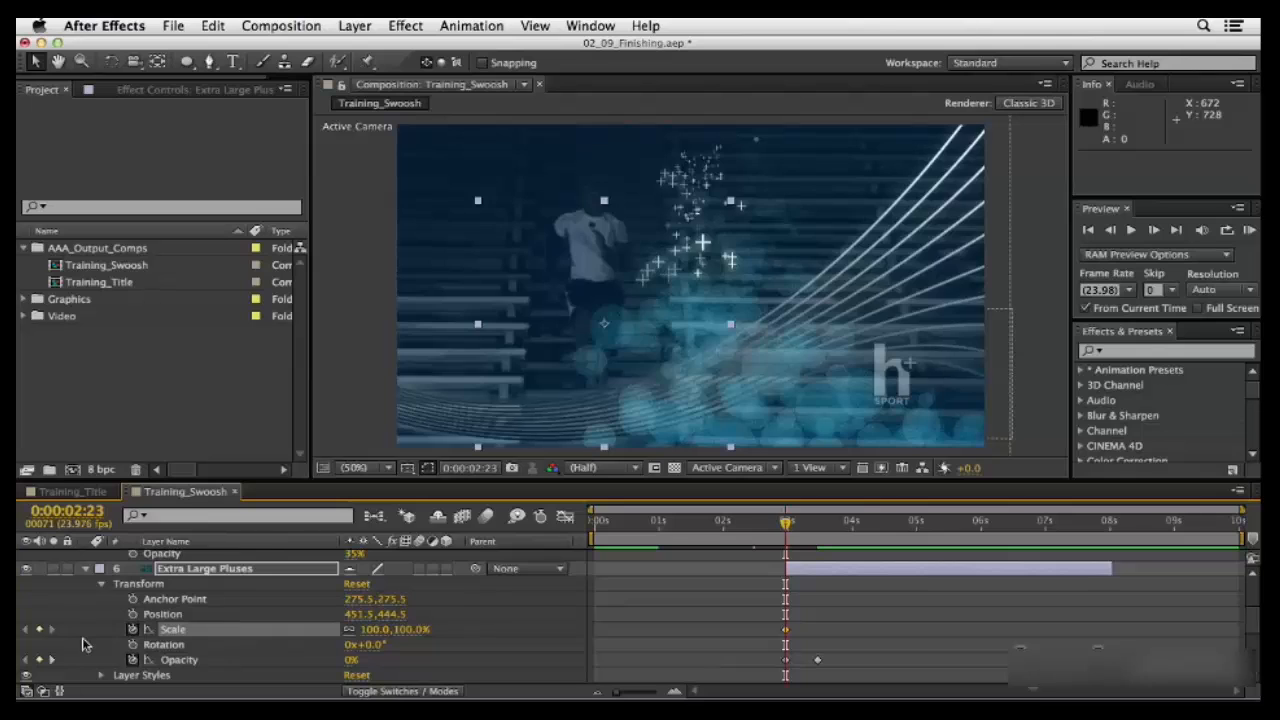
{"action": "key", "text": "o"}
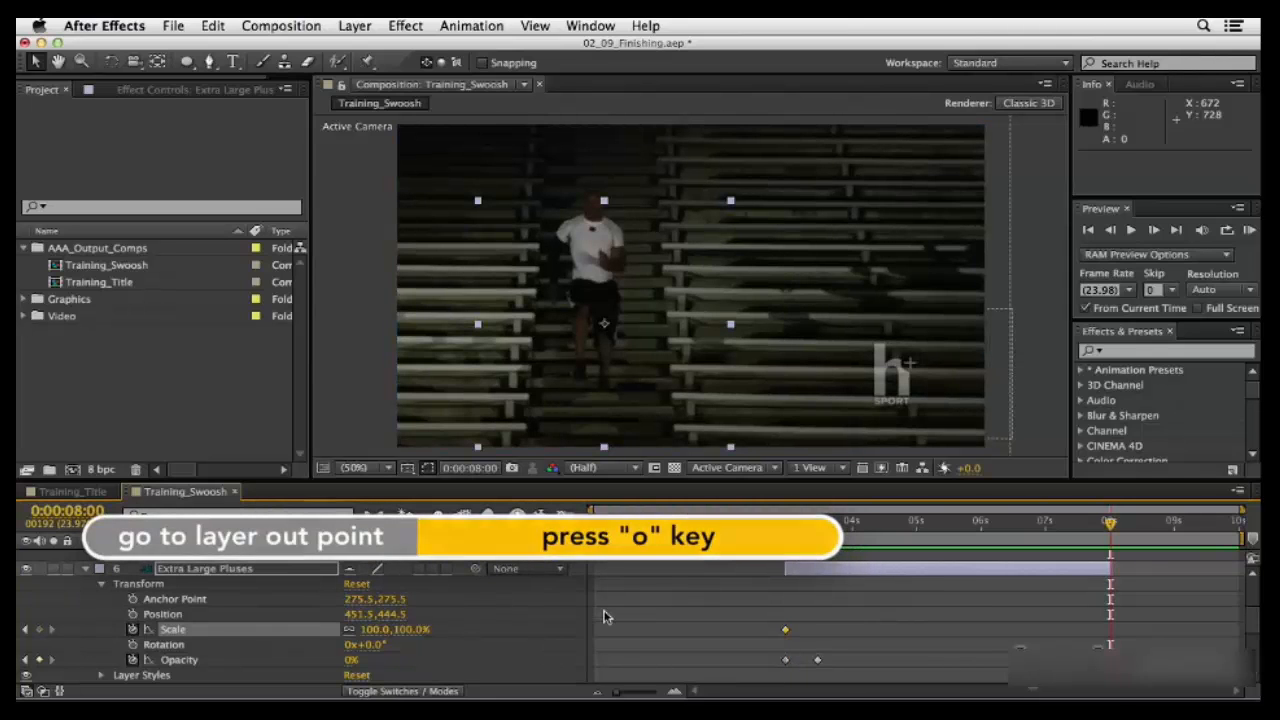
{"action": "left_click", "coordinate": [372, 630]}
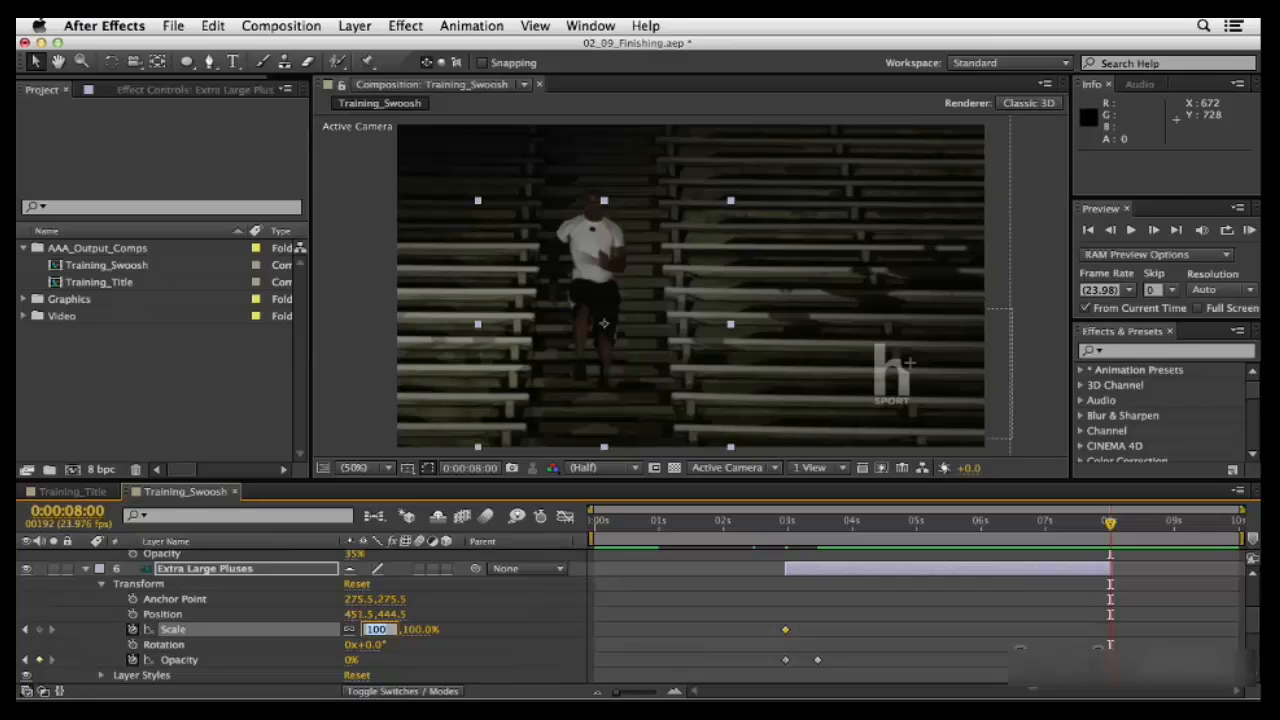
{"action": "key", "text": "Return"}
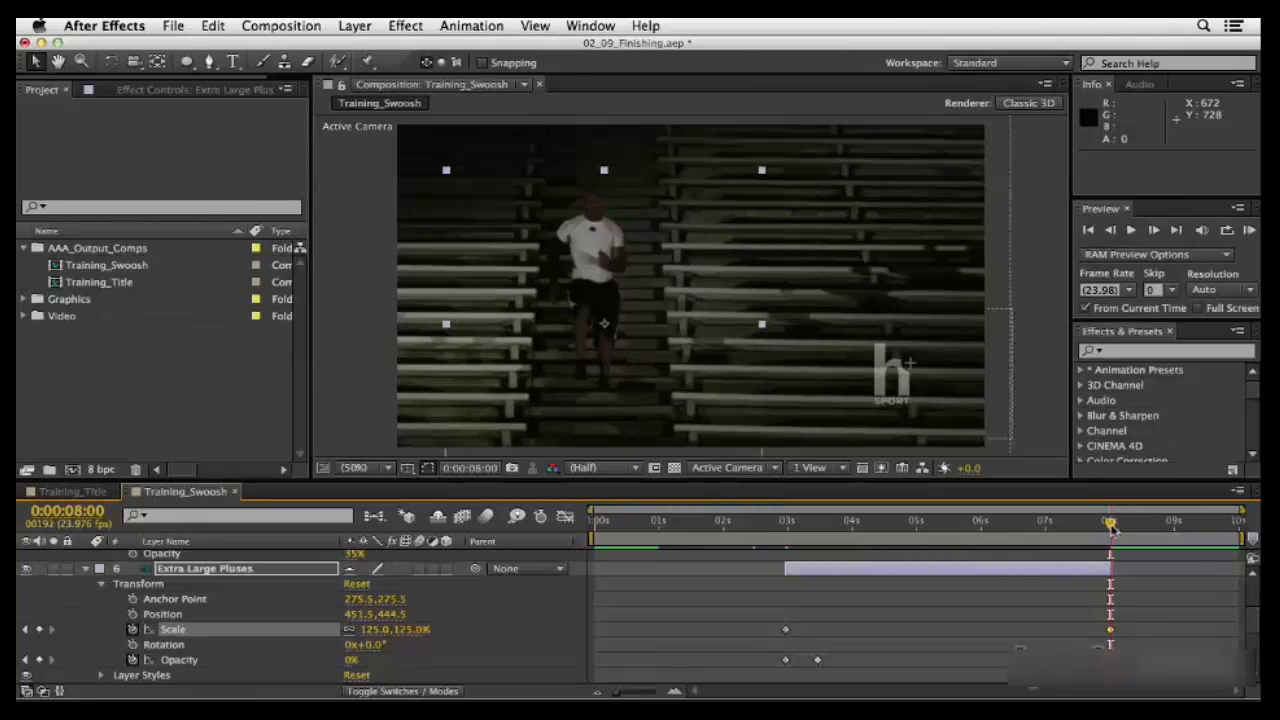
Step: Play a RAM preview of the scaling pluses from 0:00:02:23 with From Current Time enabled, and stop playback
{"action": "left_click_drag", "start_coordinate": [1112, 528], "coordinate": [786, 531]}
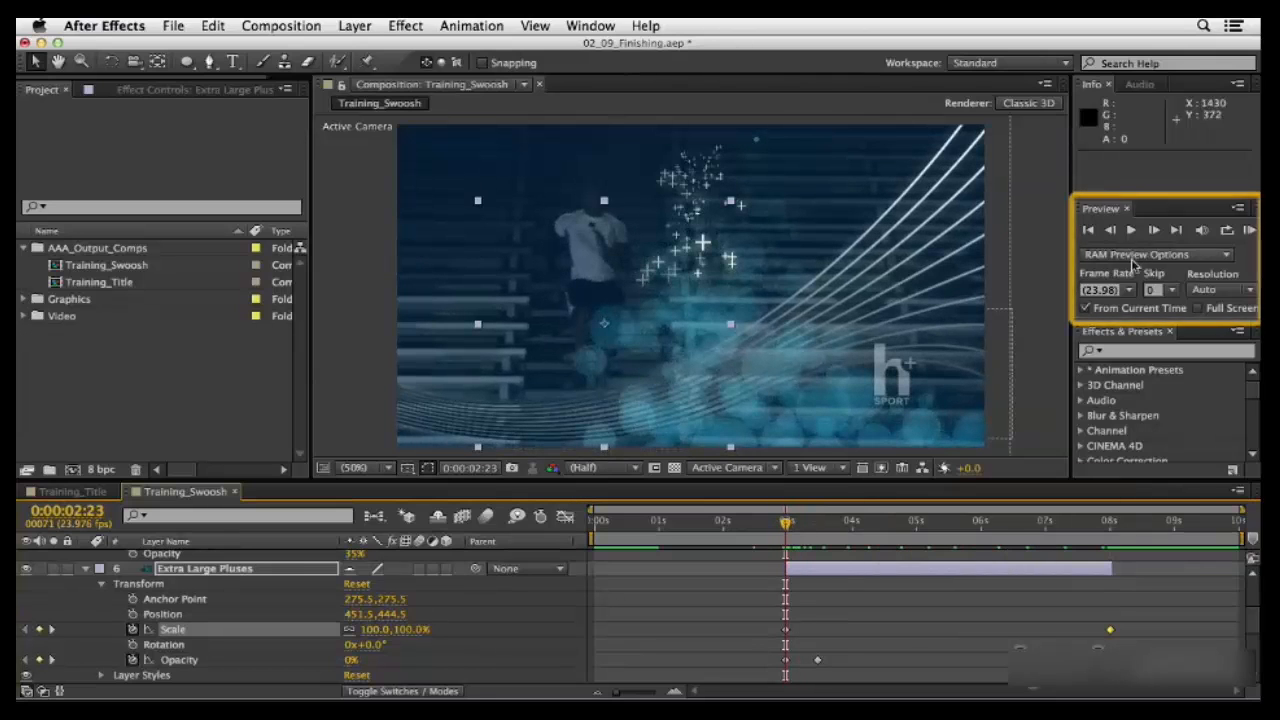
{"action": "left_click", "coordinate": [1086, 308]}
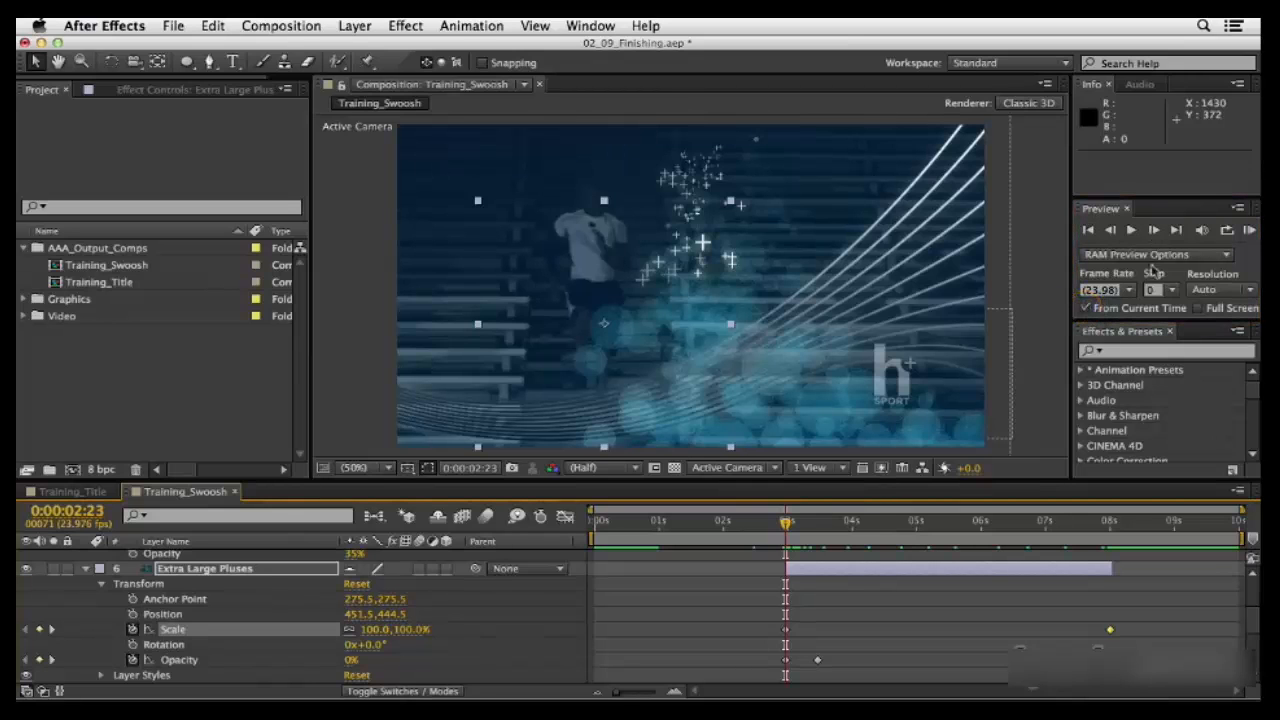
{"action": "left_click", "coordinate": [1249, 230]}
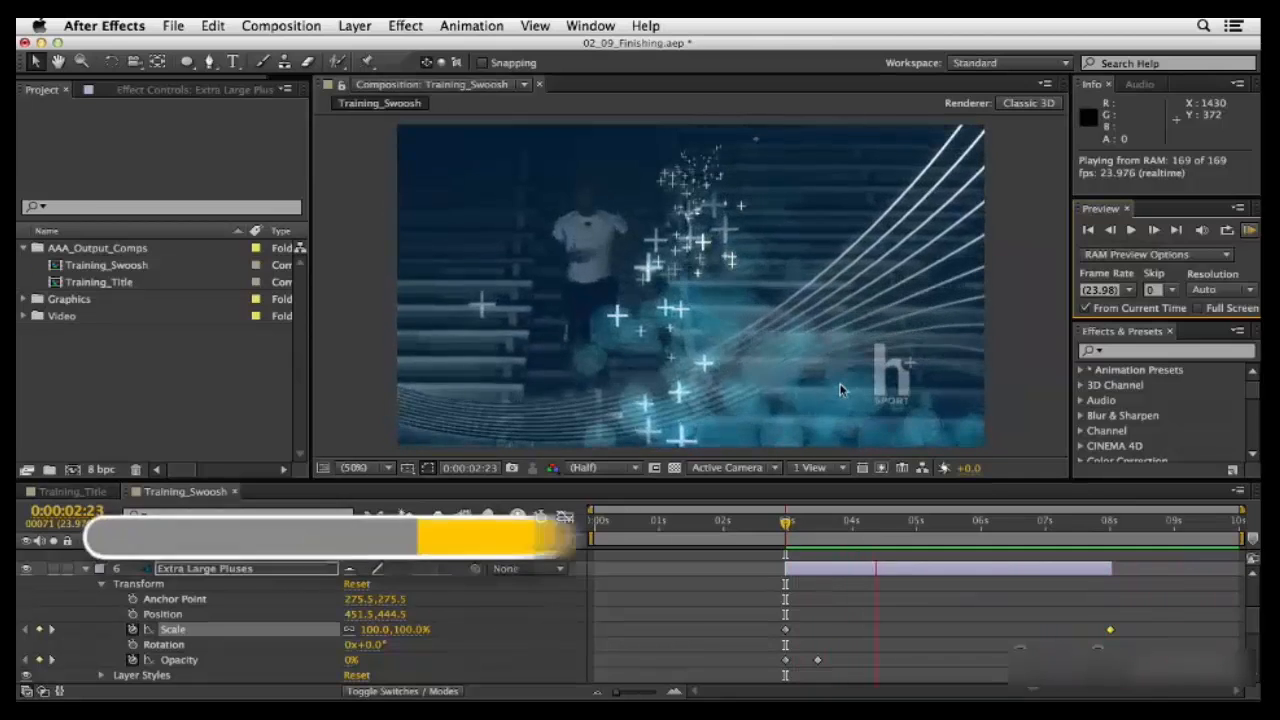
{"action": "key", "text": "space"}
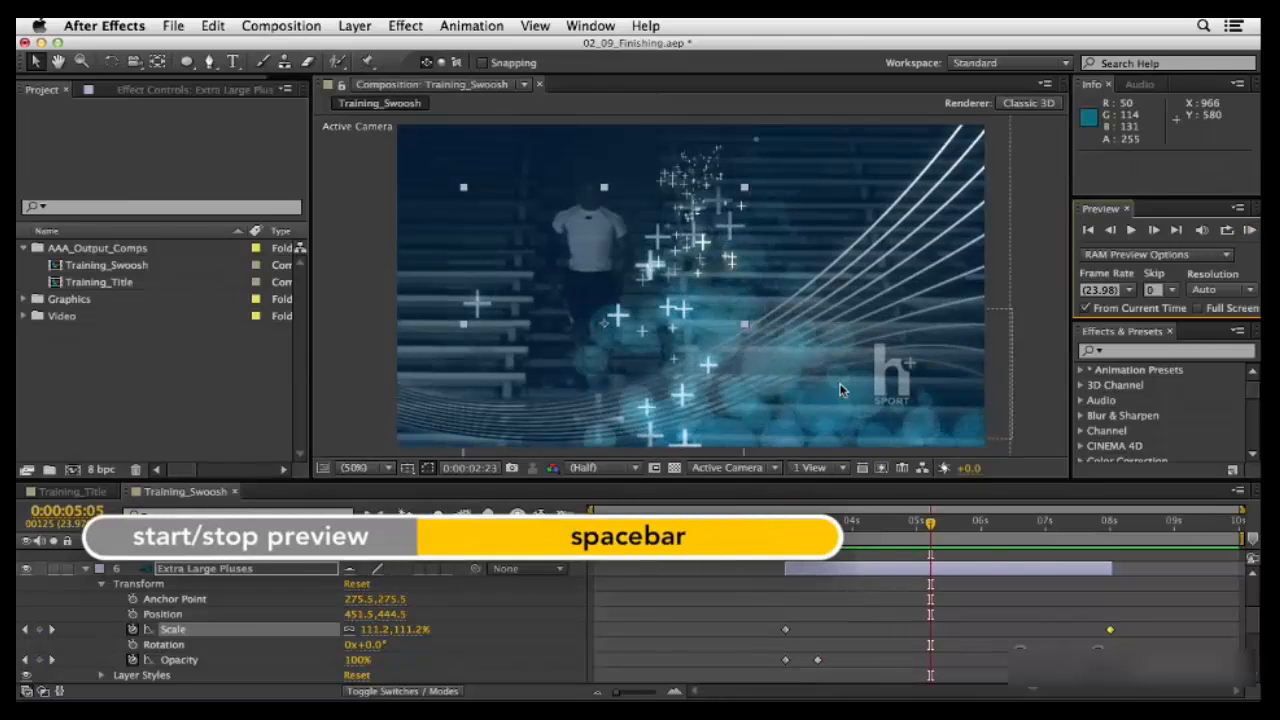